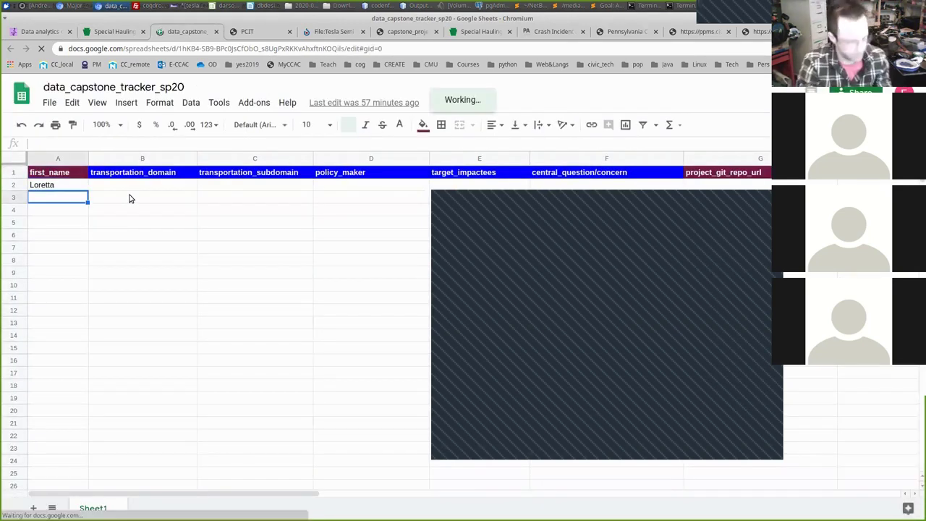
Step: Enter the first names Vajiheh, Michael and Xiaohong in A3 through A5
text(V)
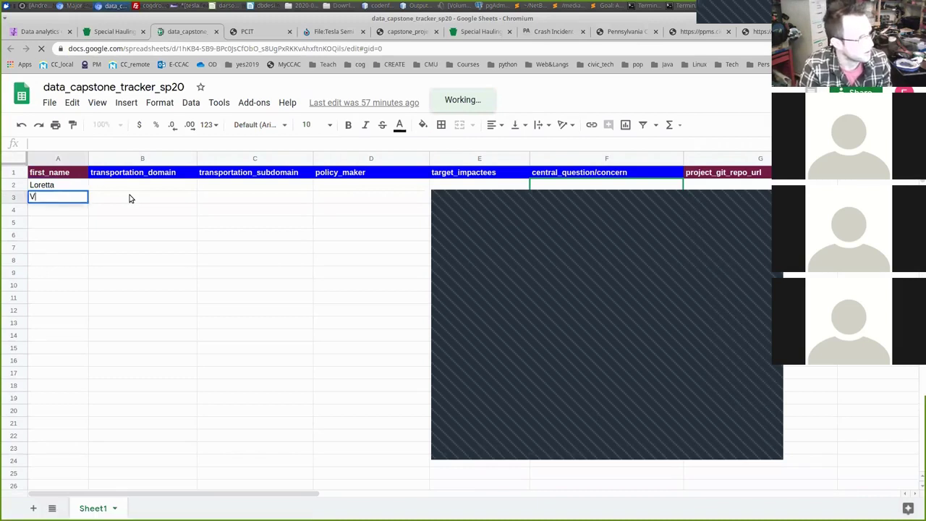
text(ajih)
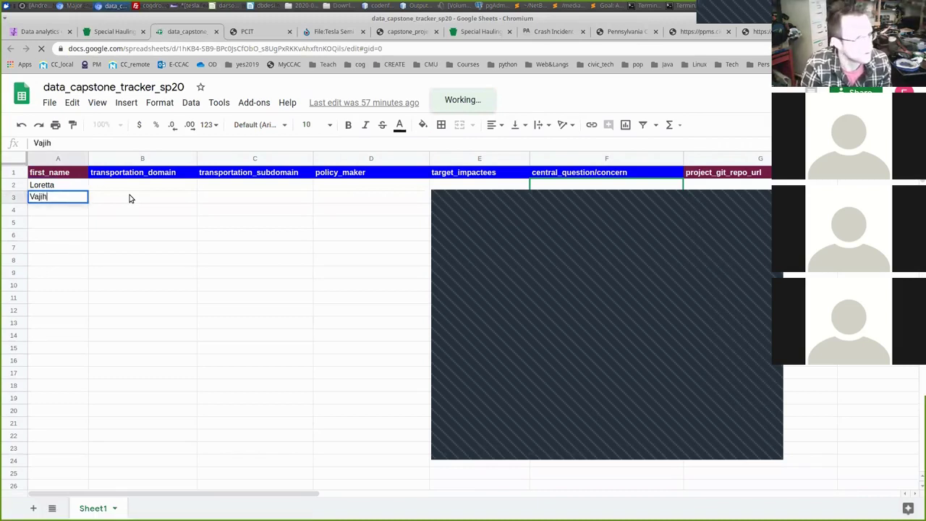
text(eh)
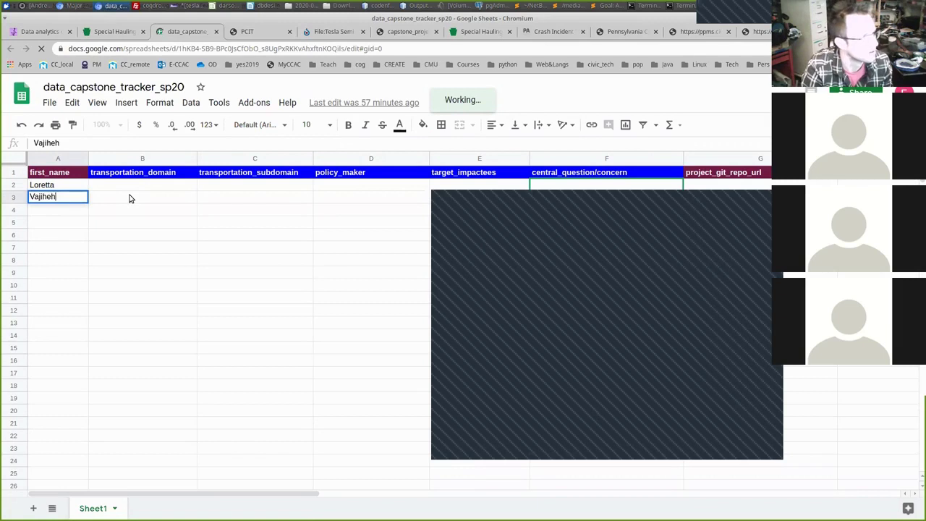
key(Return)
text(Michal)
key(BackSpace)
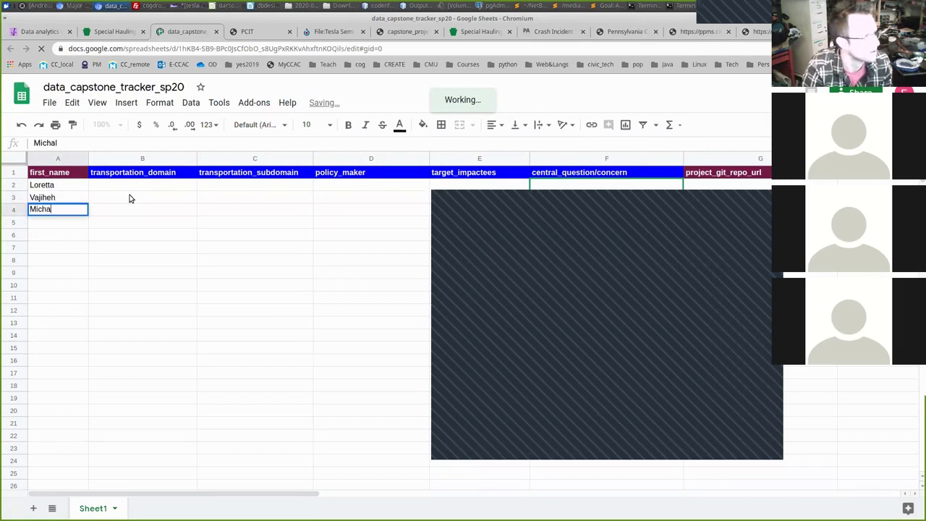
key(BackSpace)
text(ael)
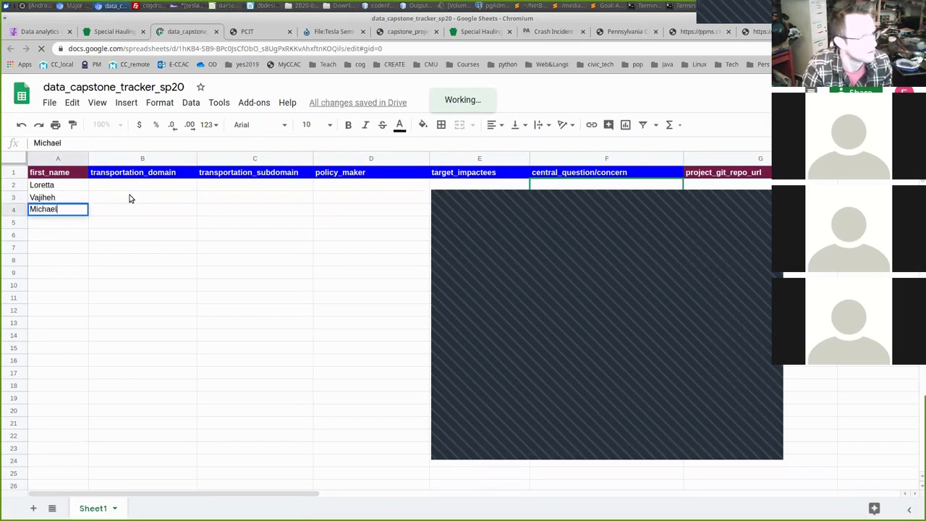
key(Return)
text(Xiaohong)
key(Return)
Step: Enter Sitian, Jill and Kayla in A6 through A8, then review the name list
text(Sitian)
key(Return)
text(Jill)
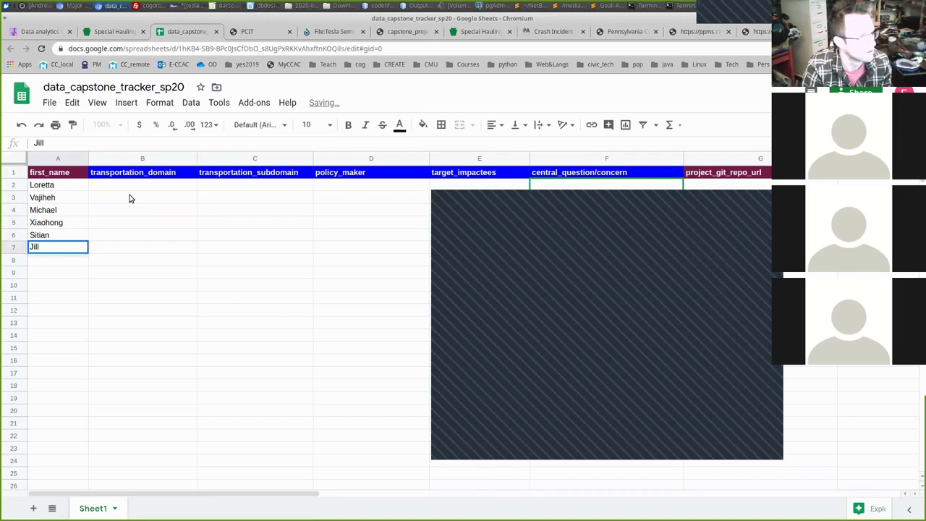
key(Return)
text(Kayla)
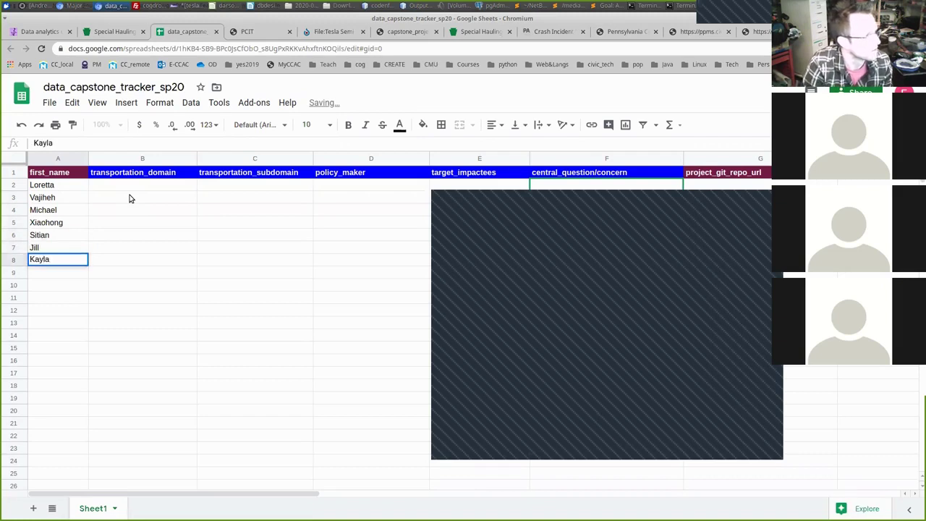
key(Up)
key(Up)
key(Up)
key(Up)
key(Up)
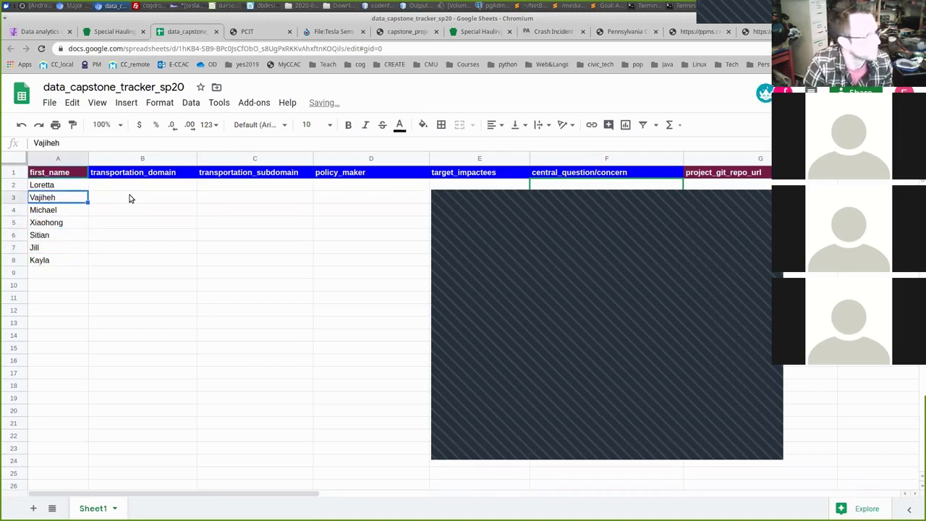
key(Down)
key(Down)
key(Down)
key(Down)
key(Down)
key(Up)
key(Up)
key(Up)
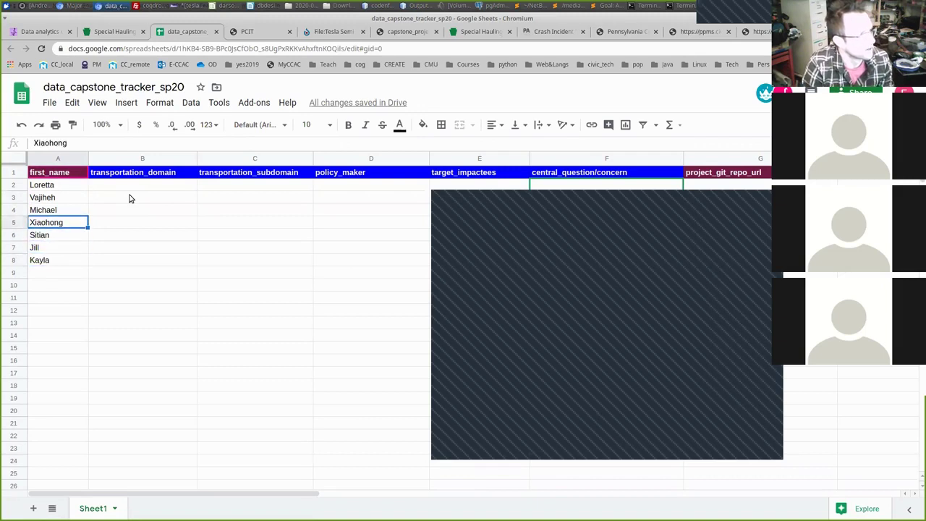
key(Right)
Step: Insert a blank column to the left of transportation_domain
click(151, 159)
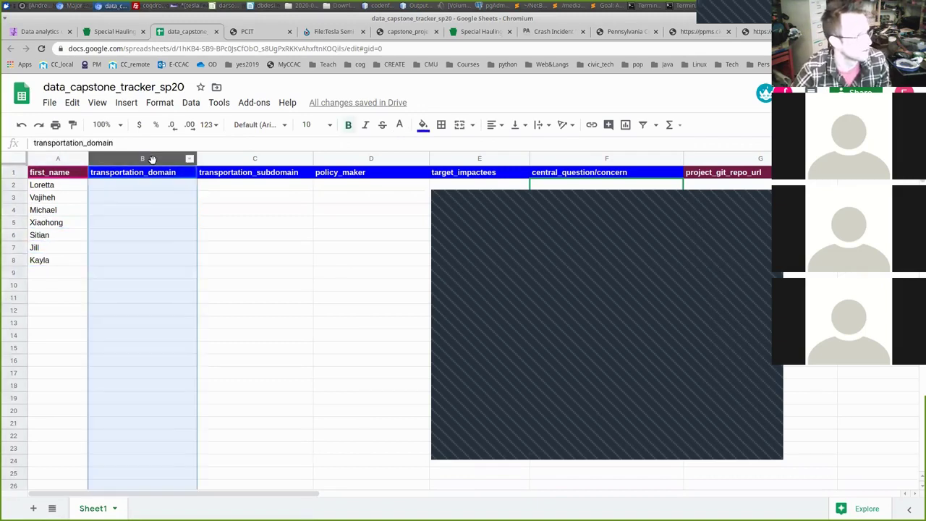
right_click(149, 160)
key(Return)
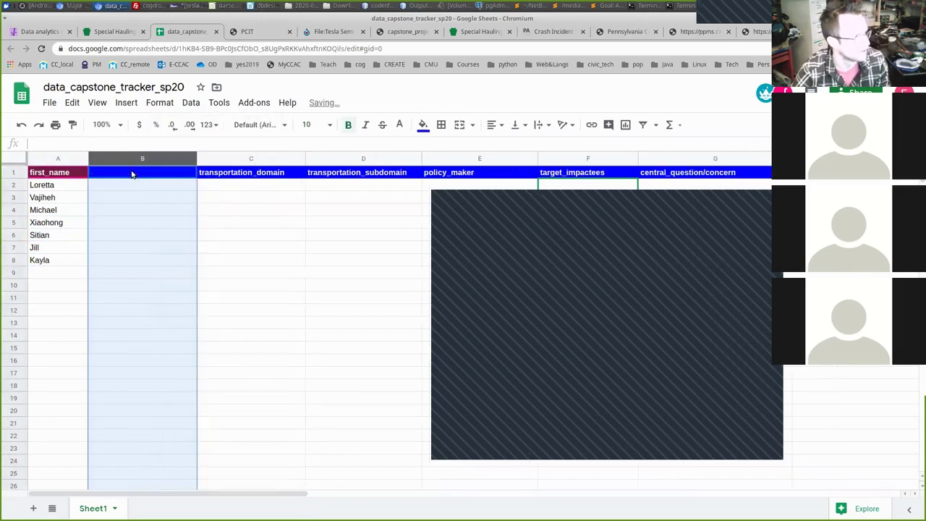
Step: Head the new column 'hardware_or_policy?' and enter 'policy' for the first student
click(160, 173)
text(hardwar)
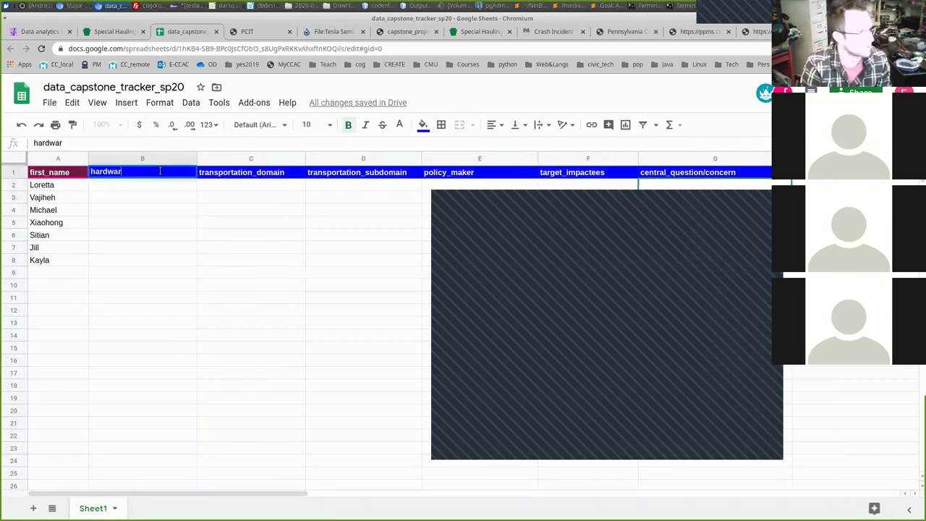
text(e_or_policy)
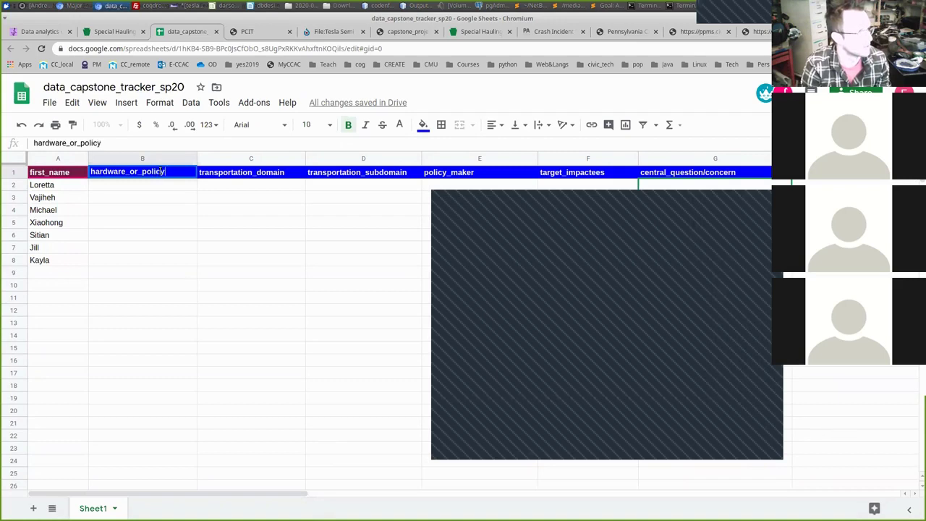
text(?)
key(Return)
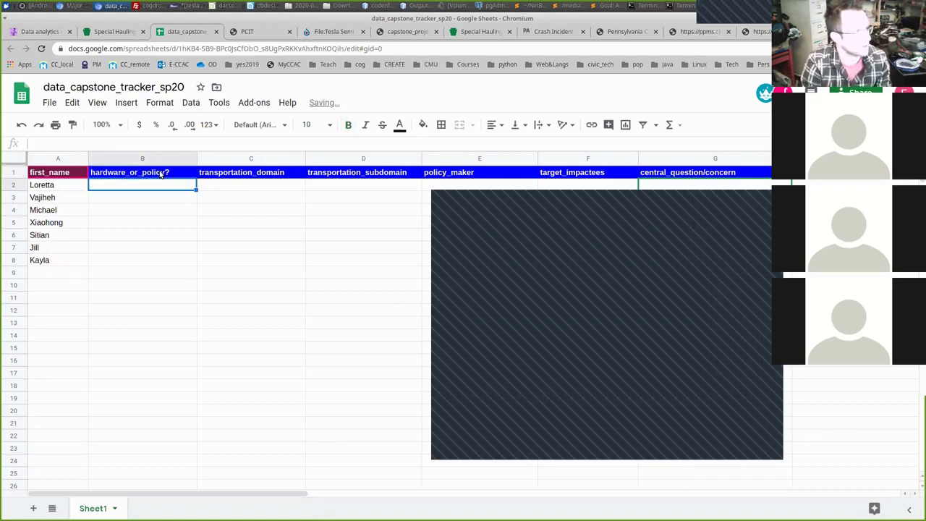
text(policy)
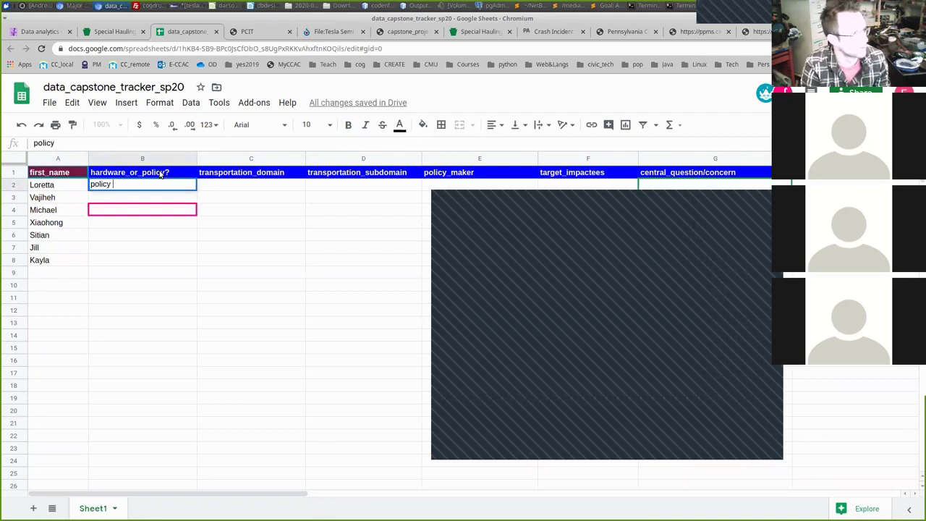
key(Return)
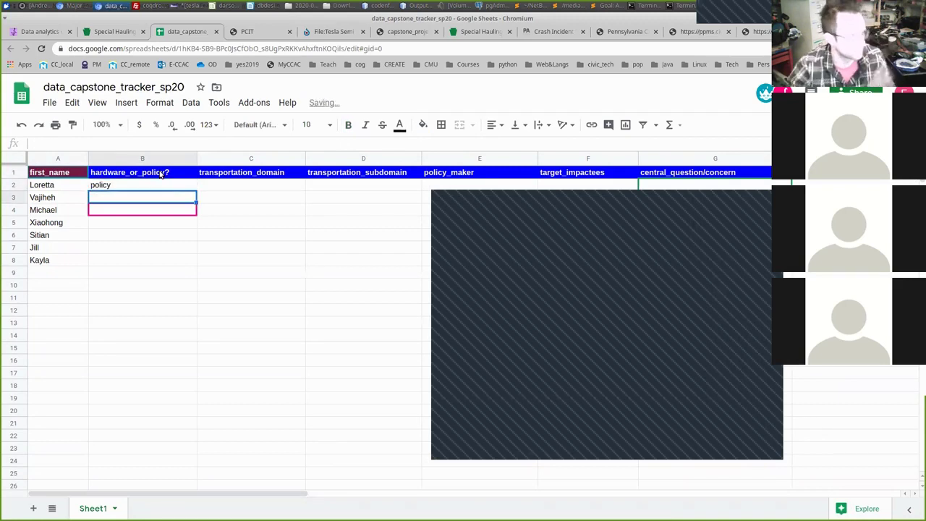
Step: Narrow the hardware_or_policy? column and go over each student's cell in it
drag(194, 159, 181, 161)
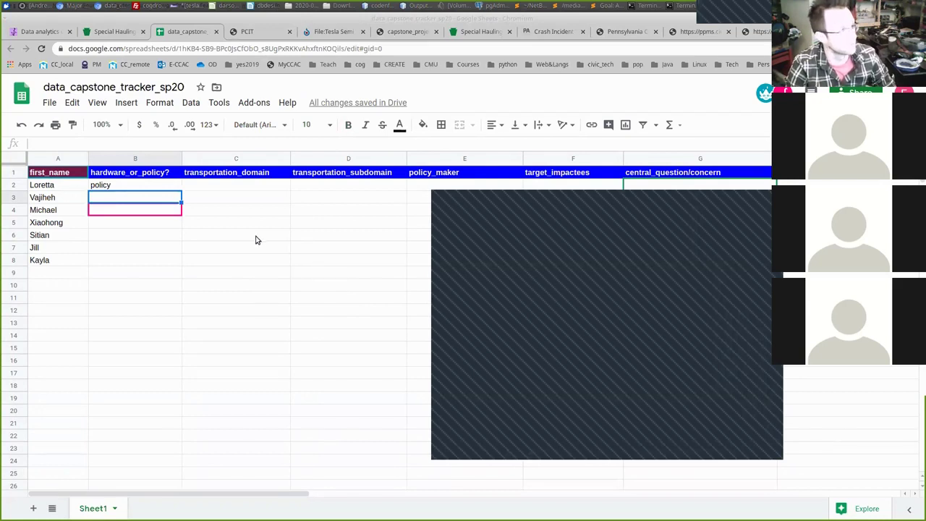
click(153, 224)
click(144, 237)
click(124, 199)
click(120, 238)
click(113, 251)
click(121, 264)
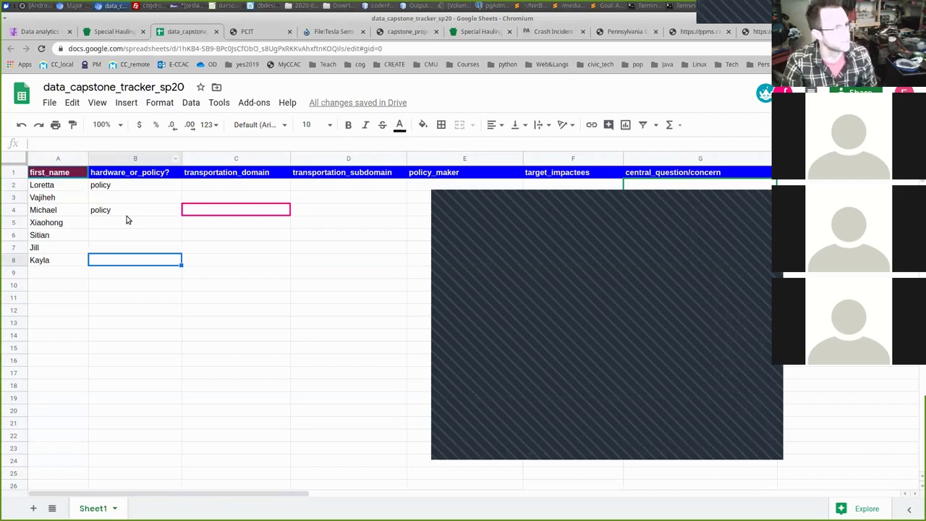
Step: Check the policy entries, then select the first student's transportation_domain cell
click(131, 194)
click(128, 211)
click(133, 224)
drag(206, 186, 535, 194)
click(655, 189)
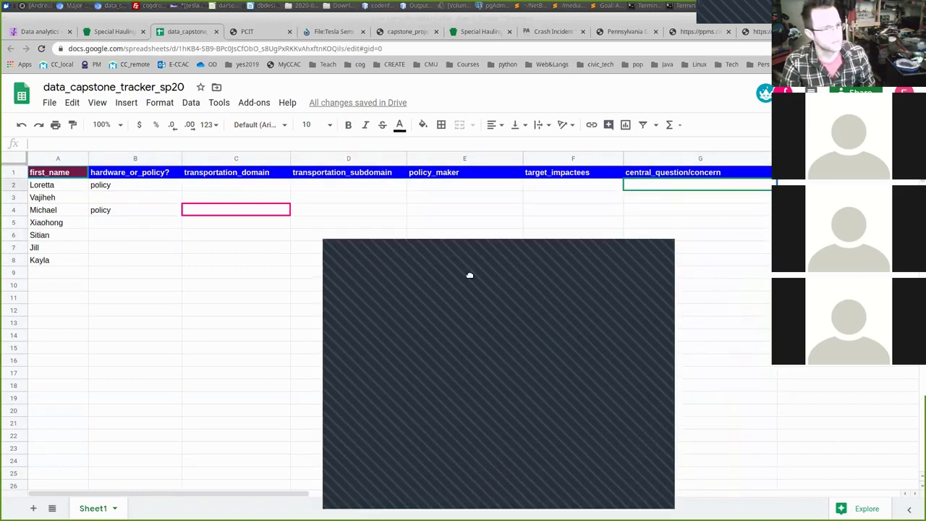
click(244, 185)
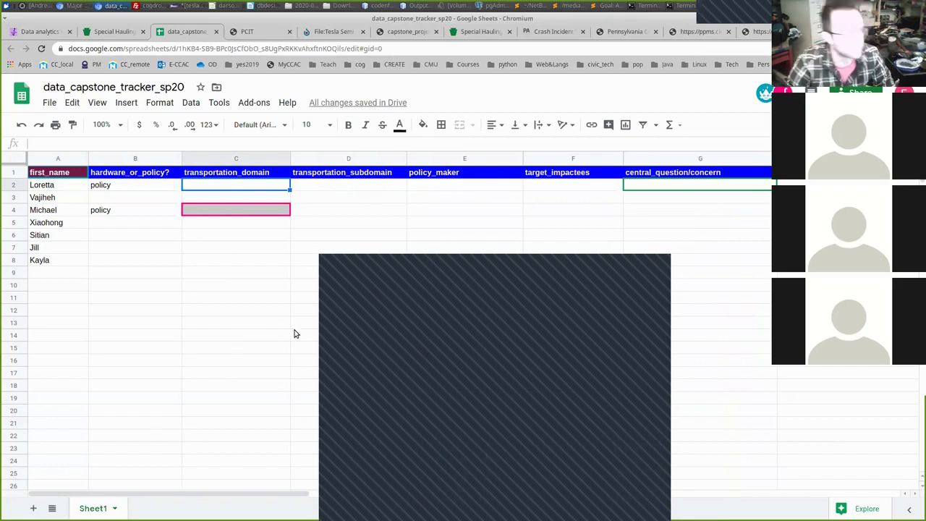
click(335, 208)
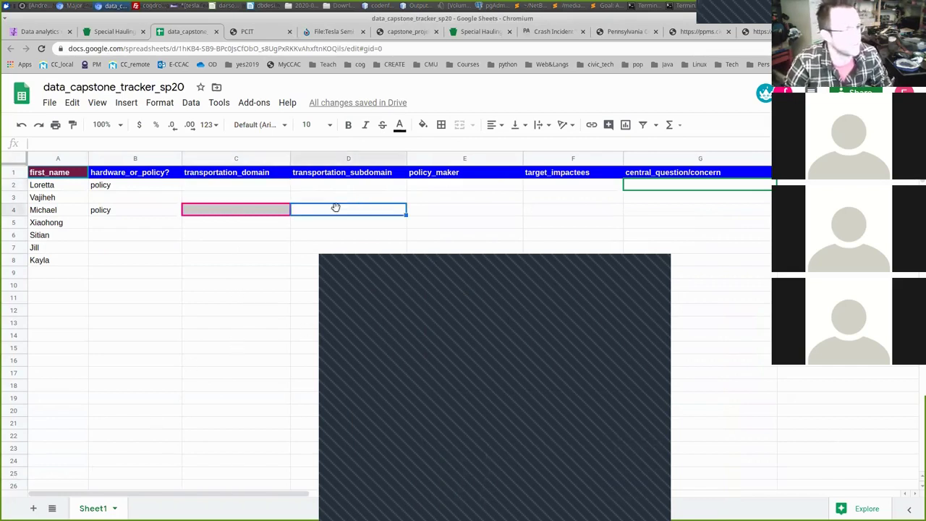
key(Right)
key(Right)
key(Right)
key(Right)
key(Right)
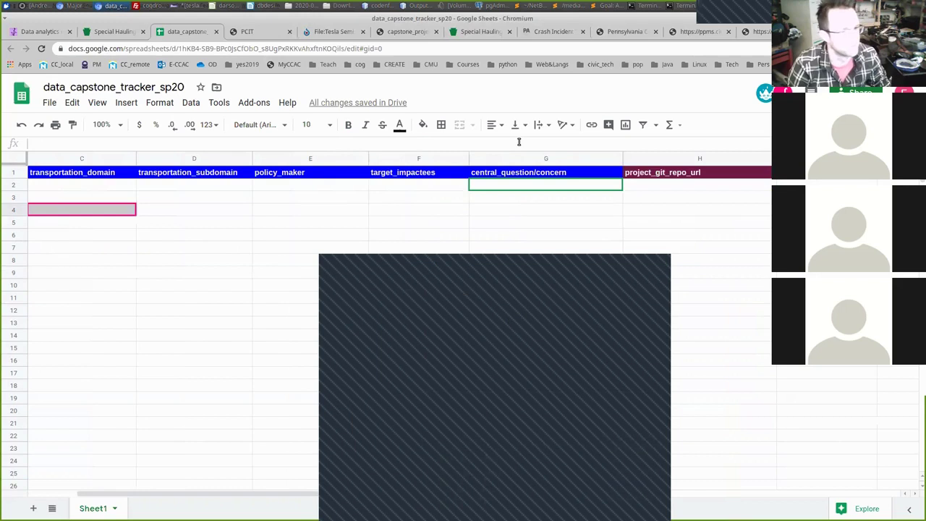
key(Right)
key(Right)
key(Right)
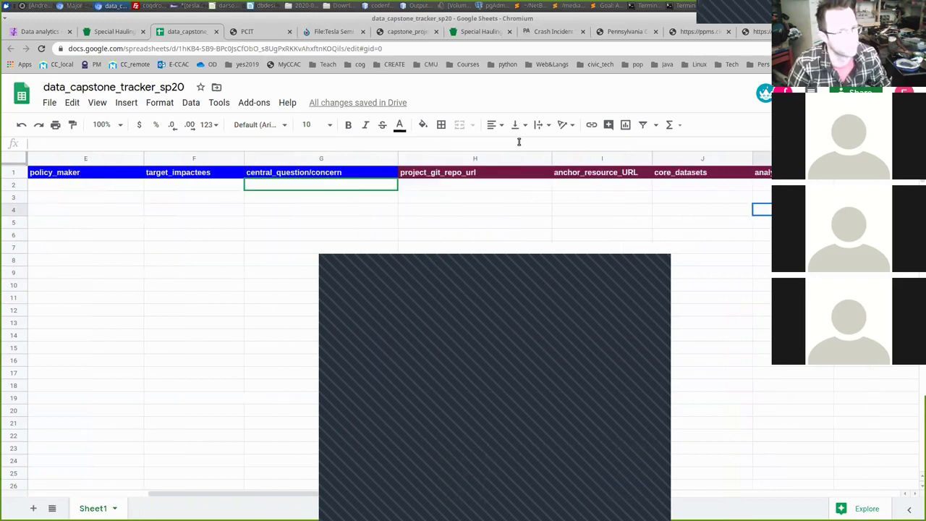
key(Right)
key(Right)
key(Left)
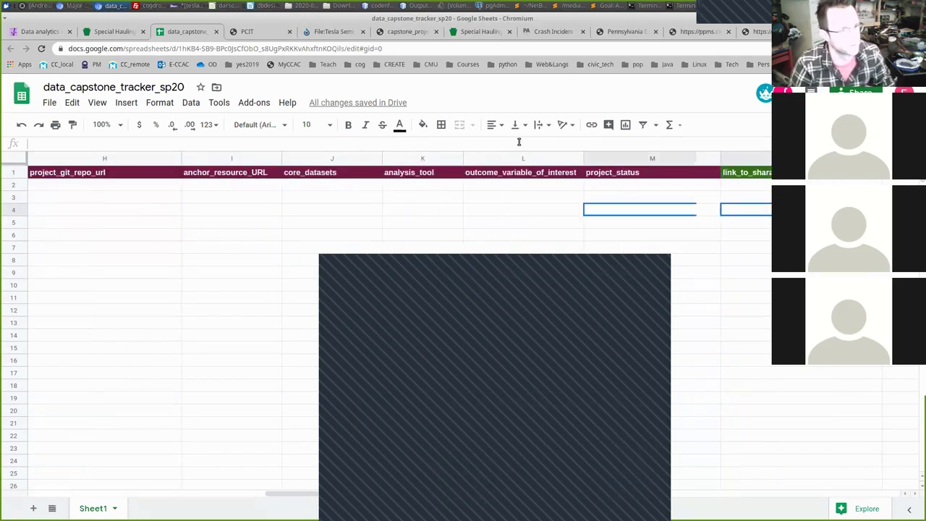
key(Left)
key(Left)
key(Left)
key(Left)
key(Home)
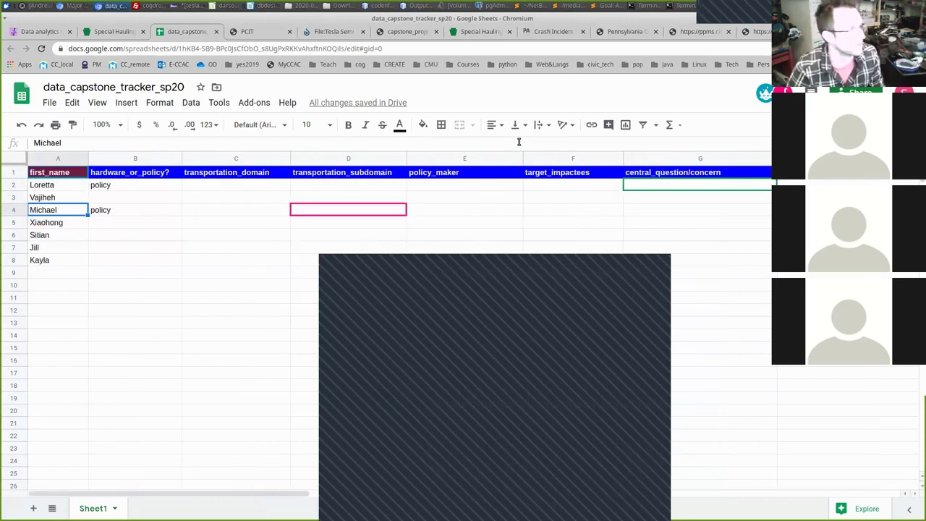
Step: Fill row 2's domain 'highway travel' and subdomain 'oversized vehicle restrictions and permitting'
key(Up)
key(Up)
key(Right)
key(Right)
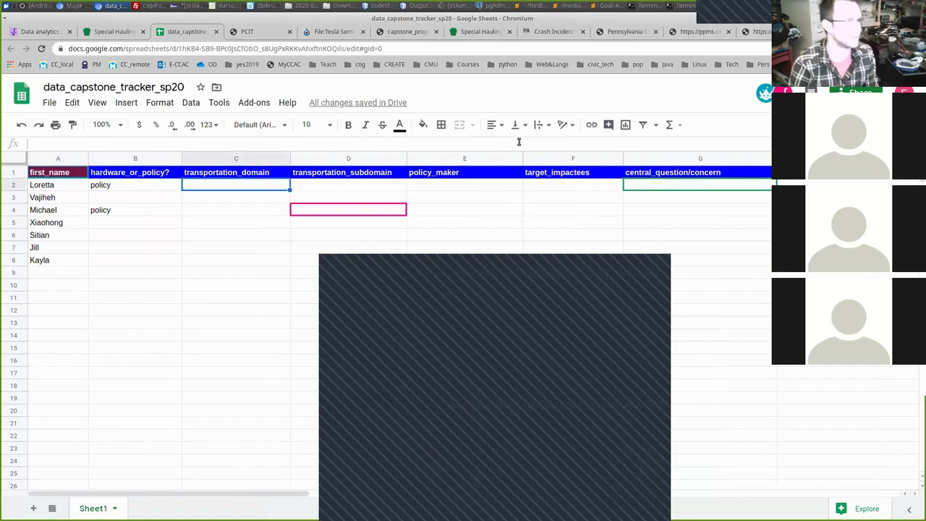
text(highway travel)
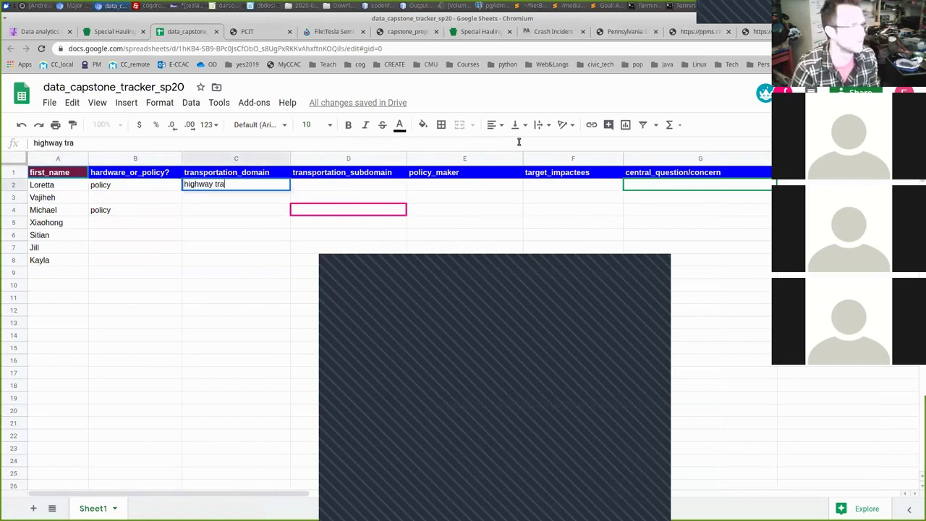
key(Tab)
text(oversized vbeh)
key(BackSpace)
key(BackSpace)
key(BackSpace)
key(BackSpace)
text(vehicle w)
key(BackSpace)
key(BackSpace)
text(restric)
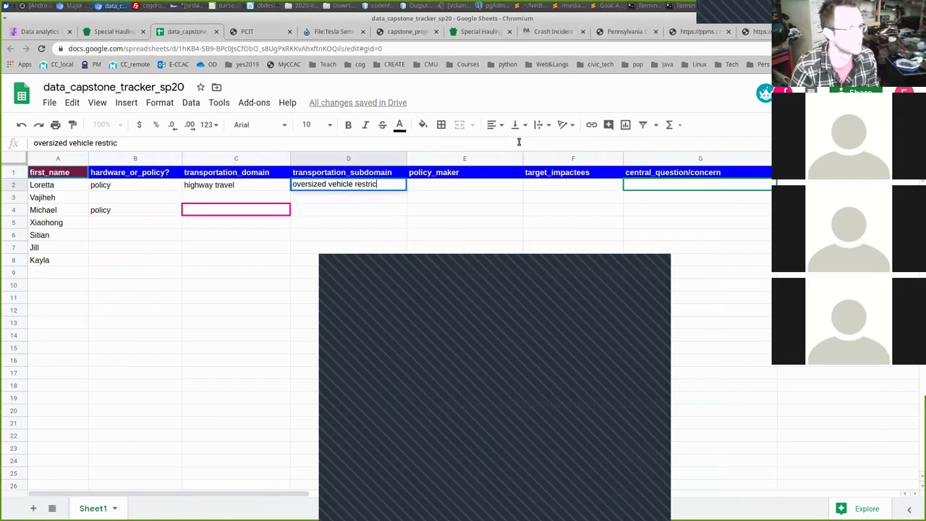
text(tions and permitting)
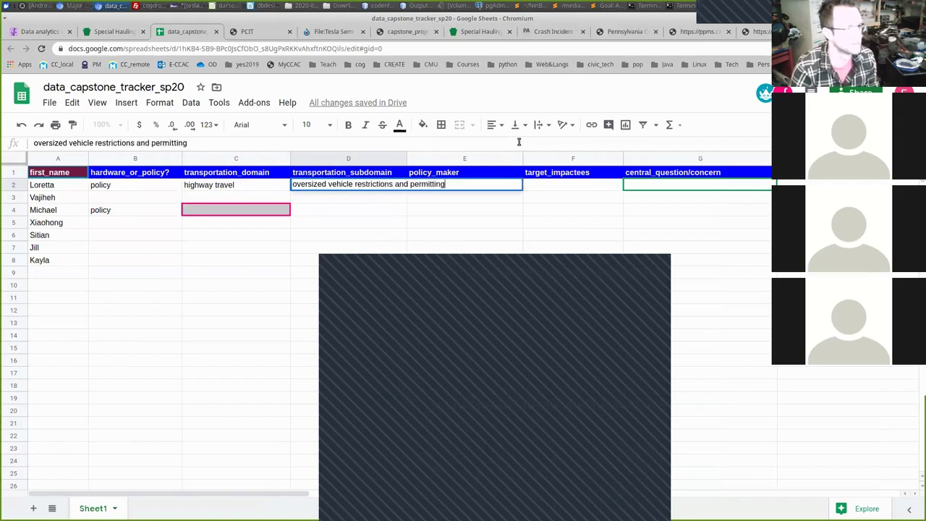
key(Tab)
Step: Set policy_maker 'penna turnpike commission', two-line target_impactees, and widen column F
text(penna turnpike commission)
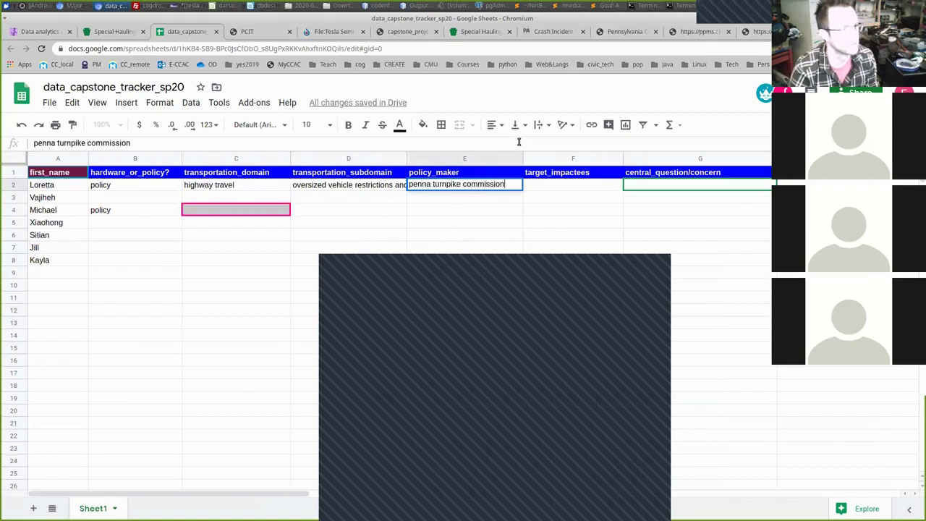
key(Tab)
text(truckin)
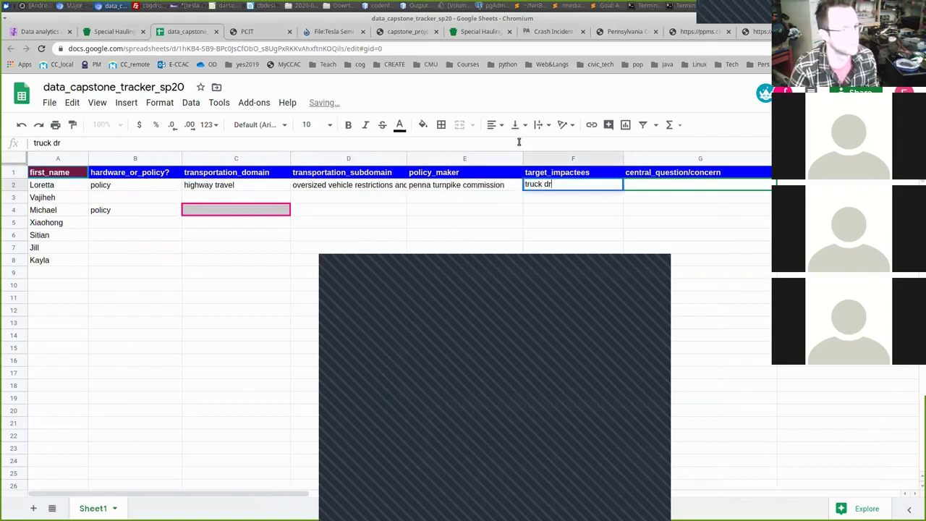
text(g companies)
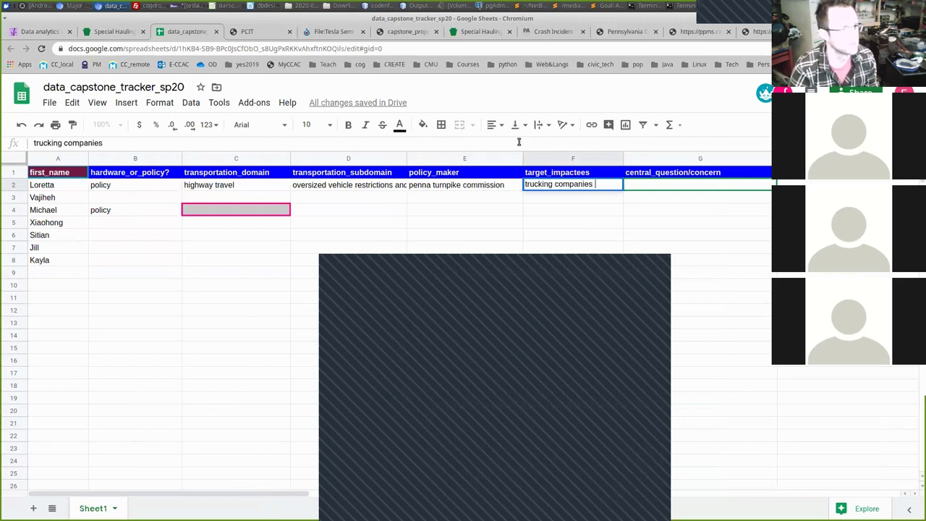
key(BackSpace)
text(s)
key(alt+Return)
text(Roa)
key(BackSpace)
key(BackSpace)
key(BackSpace)
text(raodway maintenance engieners)
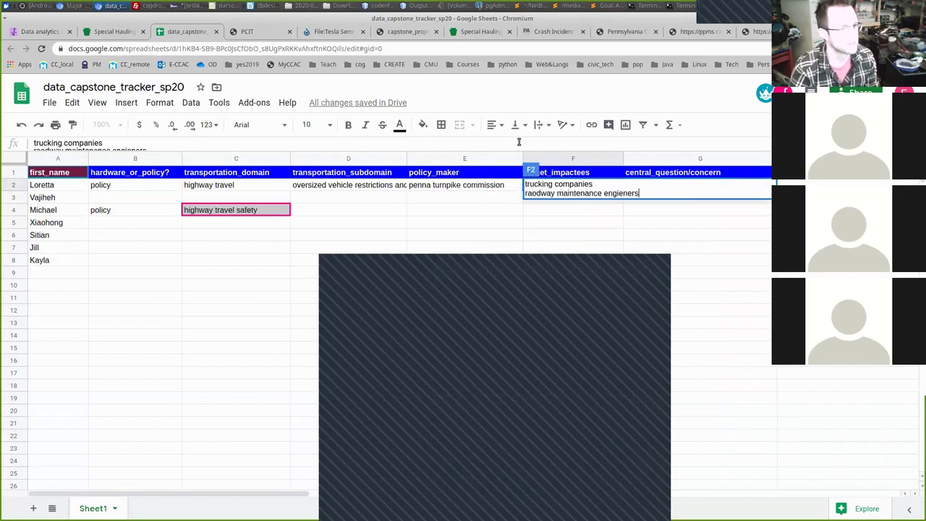
key(Tab)
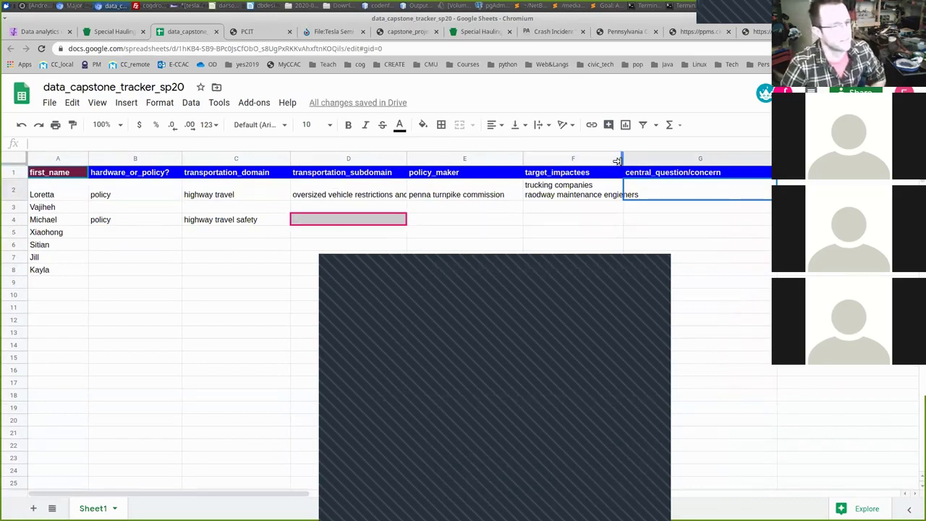
drag(620, 161, 656, 161)
click(634, 218)
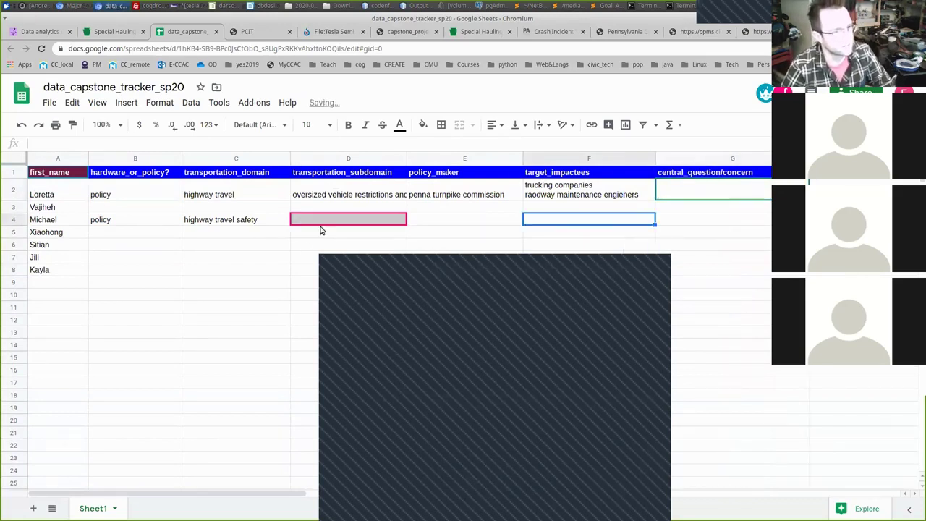
click(155, 209)
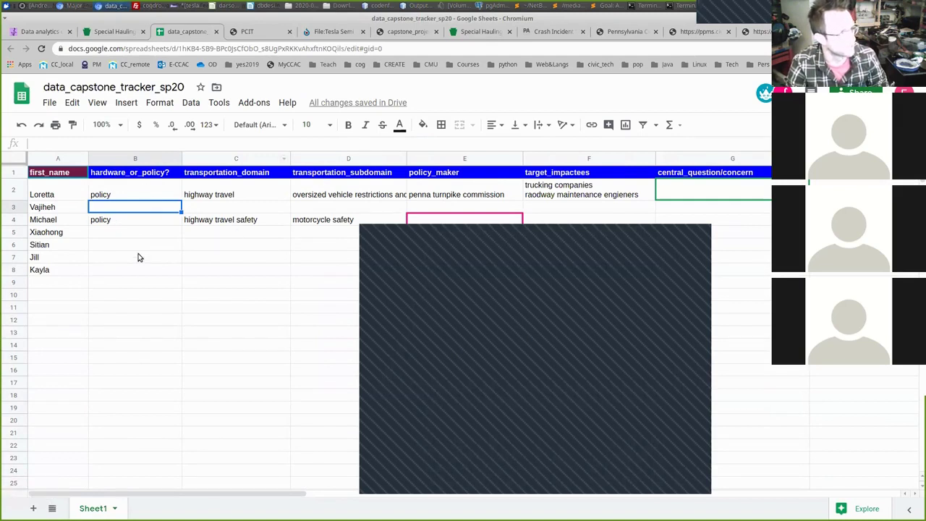
click(227, 252)
click(178, 244)
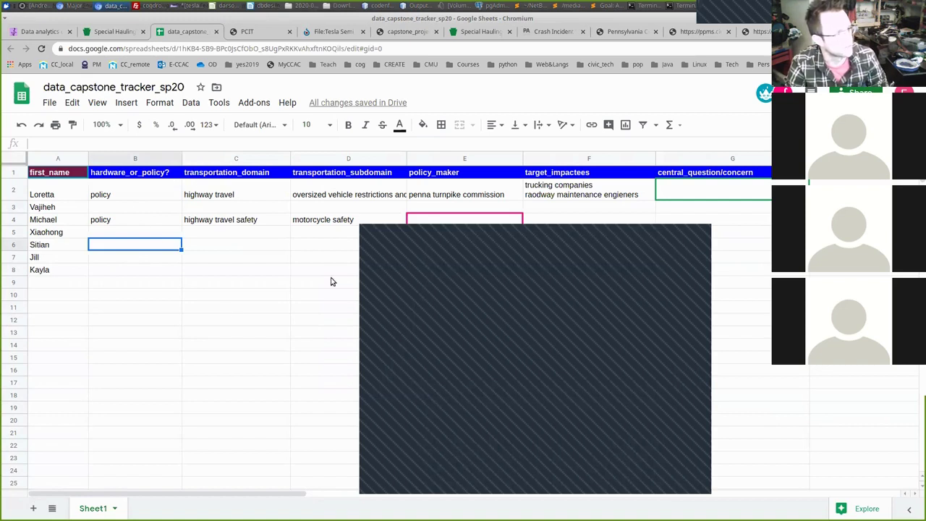
click(203, 208)
click(337, 210)
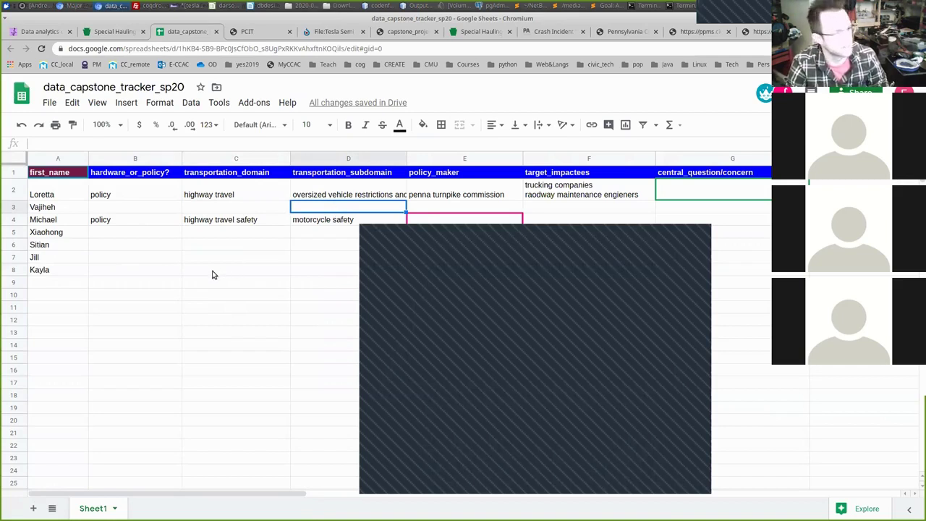
click(124, 233)
click(261, 235)
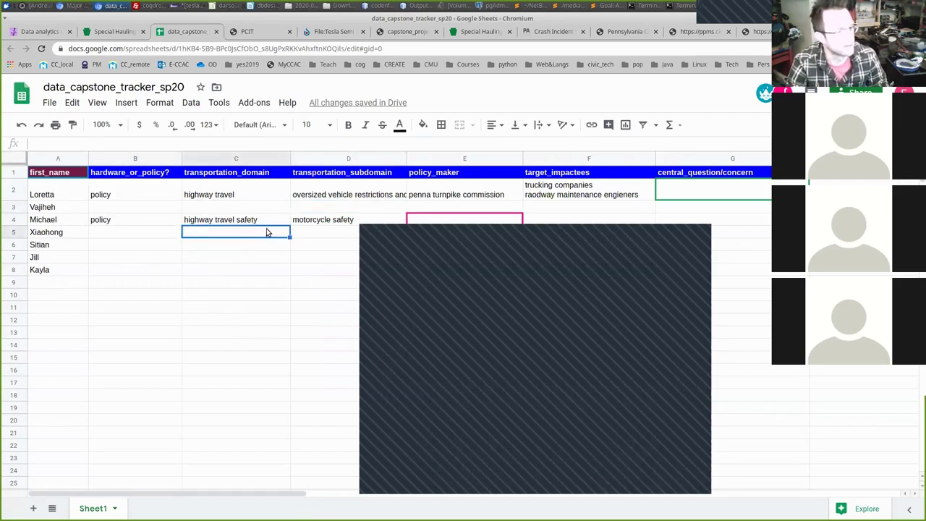